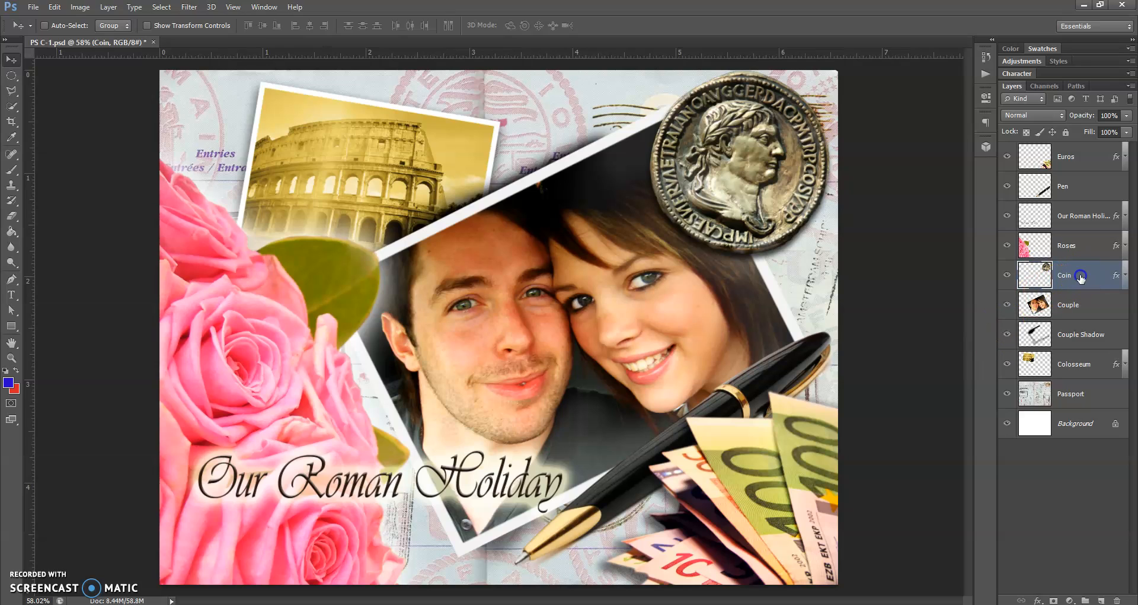
# - Place the Coin layer directly below Couple Shadow, and move the coin left beside the Colosseum photo and that photo slightly right
pyautogui.moveTo(1083, 277); pyautogui.dragTo(1078, 351)
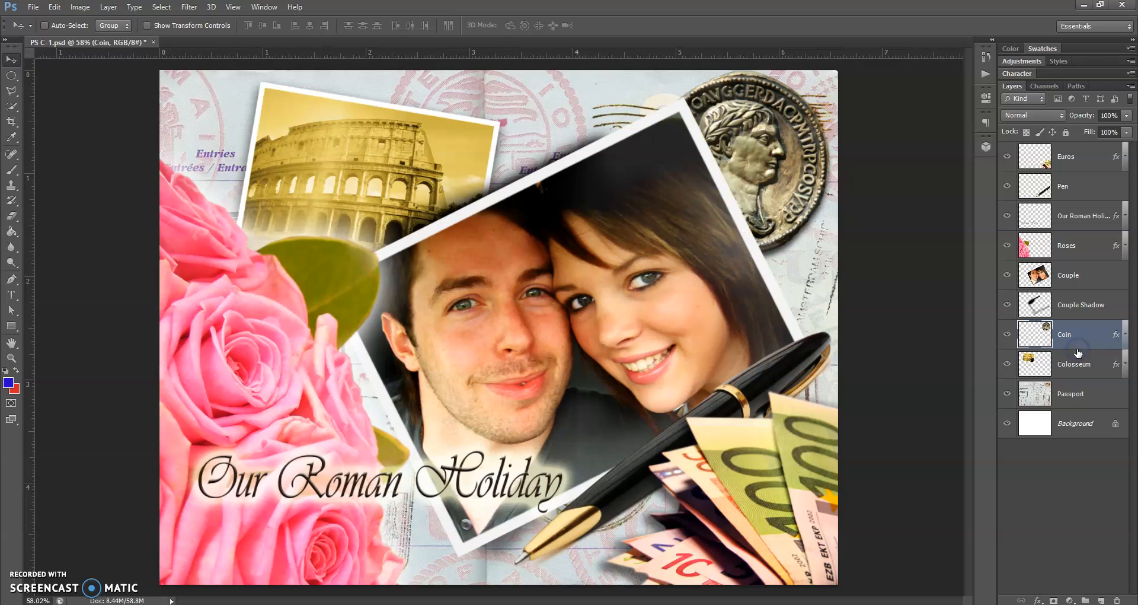
pyautogui.moveTo(758, 126); pyautogui.dragTo(562, 130)
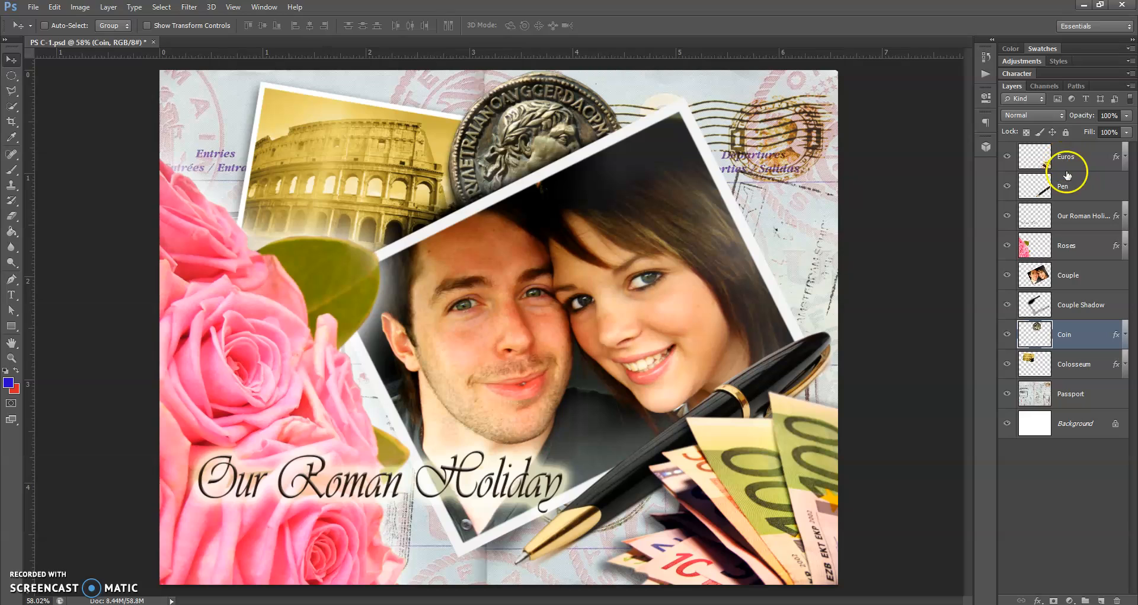
pyautogui.moveTo(1067, 188); pyautogui.dragTo(1067, 347)
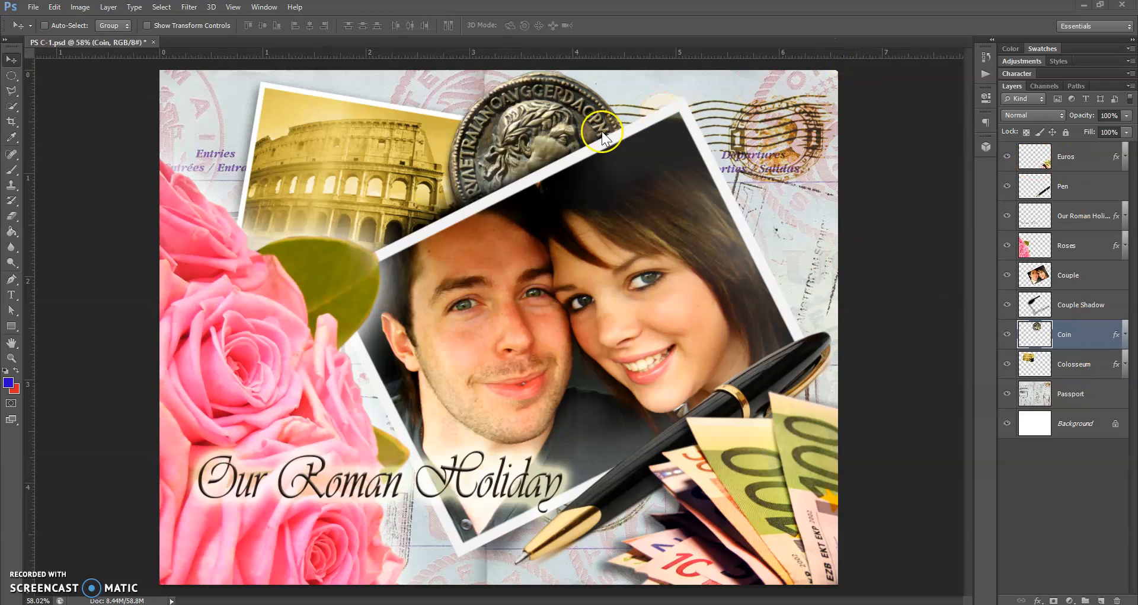
pyautogui.moveTo(546, 122)
pyautogui.mouseDown()
pyautogui.moveTo(553, 116)
pyautogui.moveTo(545, 122)
pyautogui.mouseUp()
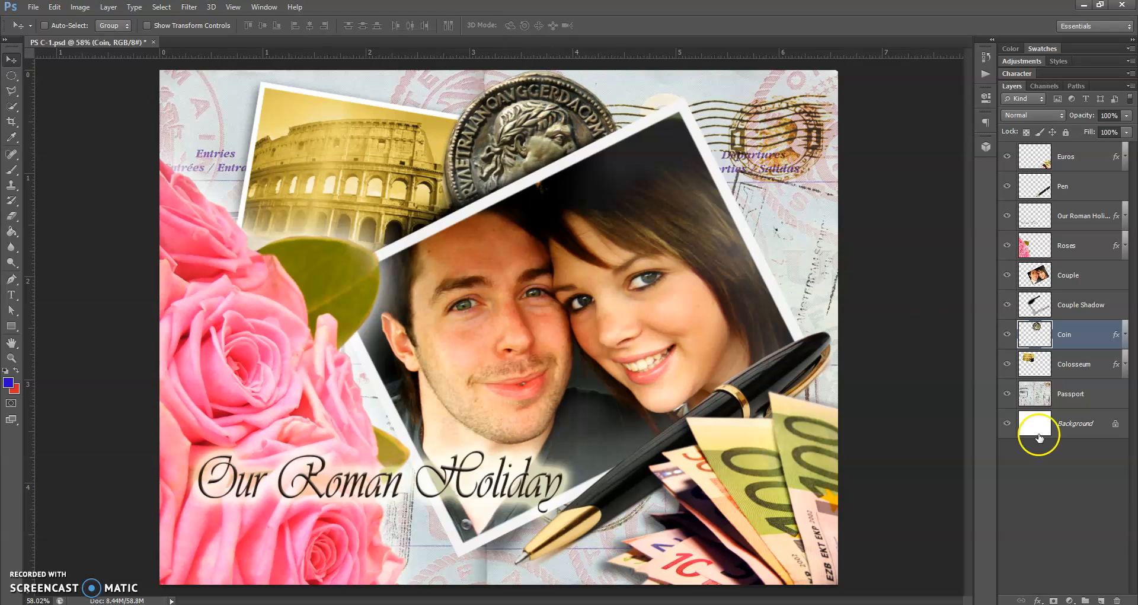
pyautogui.click(1070, 372)
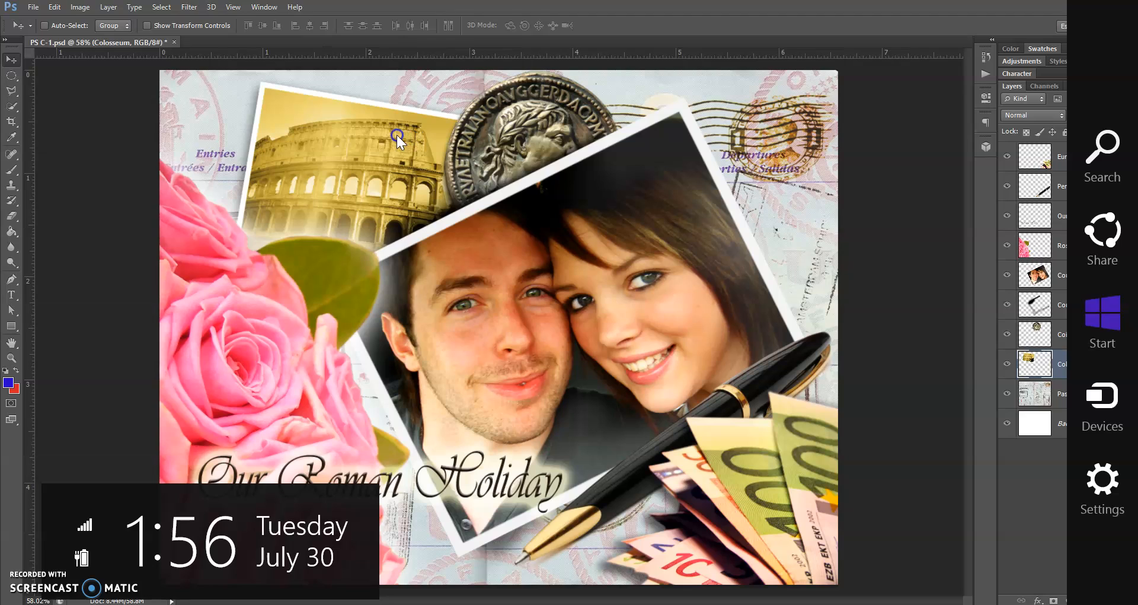
pyautogui.moveTo(393, 135); pyautogui.dragTo(400, 137)
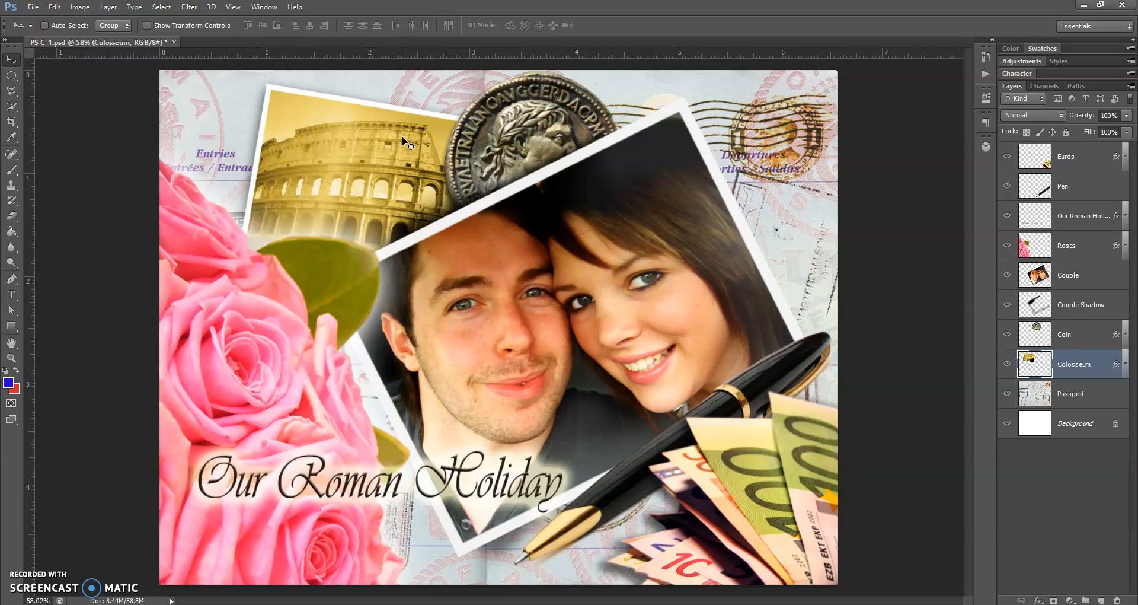
# - Merge the Coin and Colosseum layers into a single layer
pyautogui.click(1077, 338)
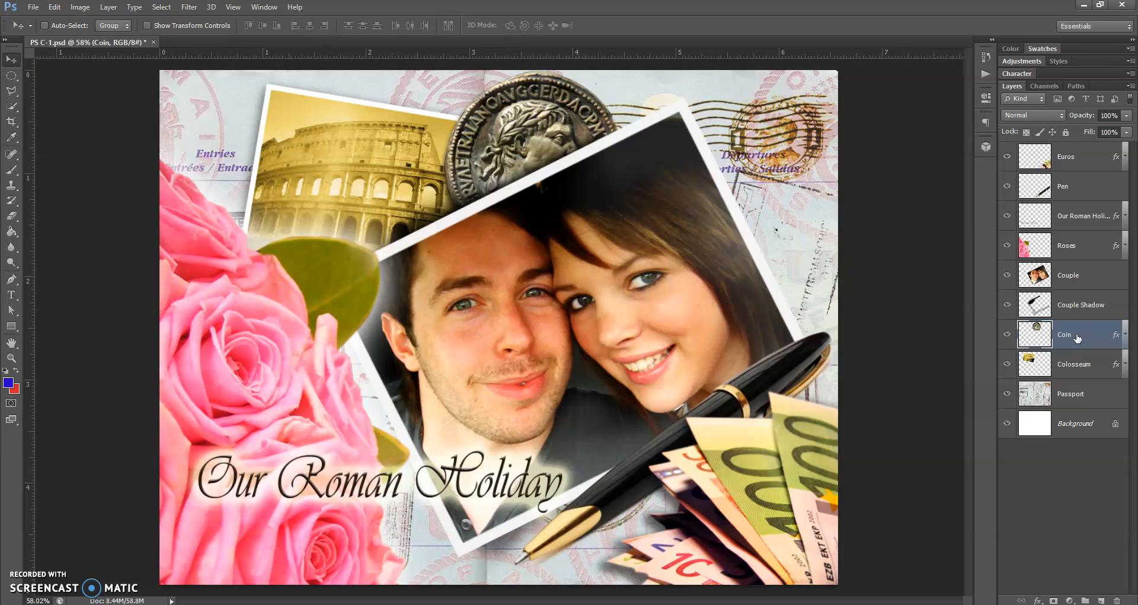
pyautogui.keyDown('shift'); pyautogui.click(1077, 366); pyautogui.keyUp('shift')
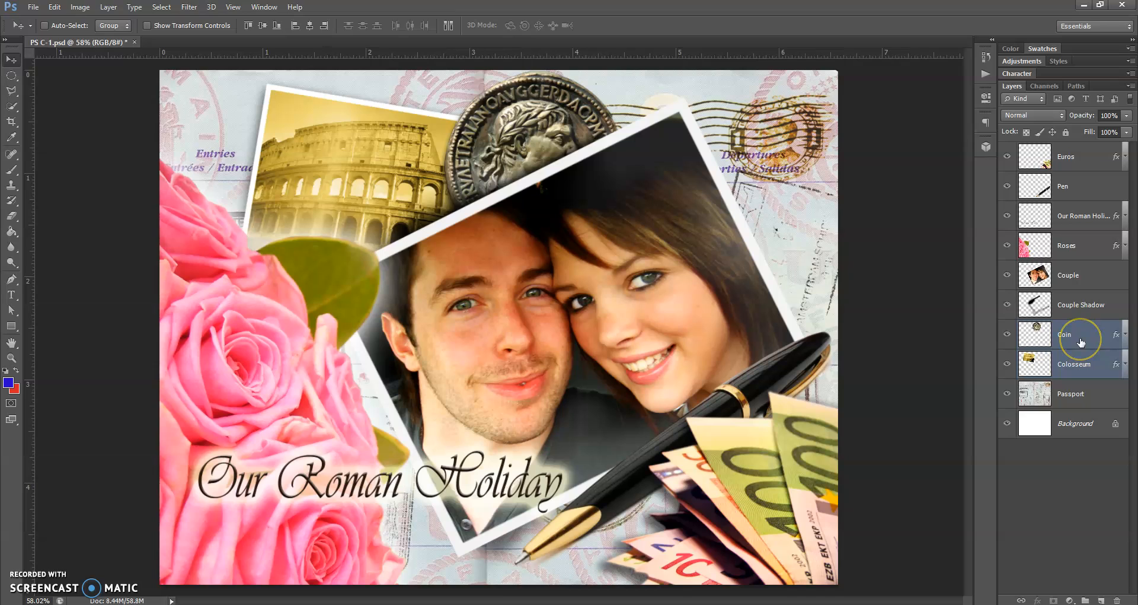
pyautogui.rightClick(1080, 339)
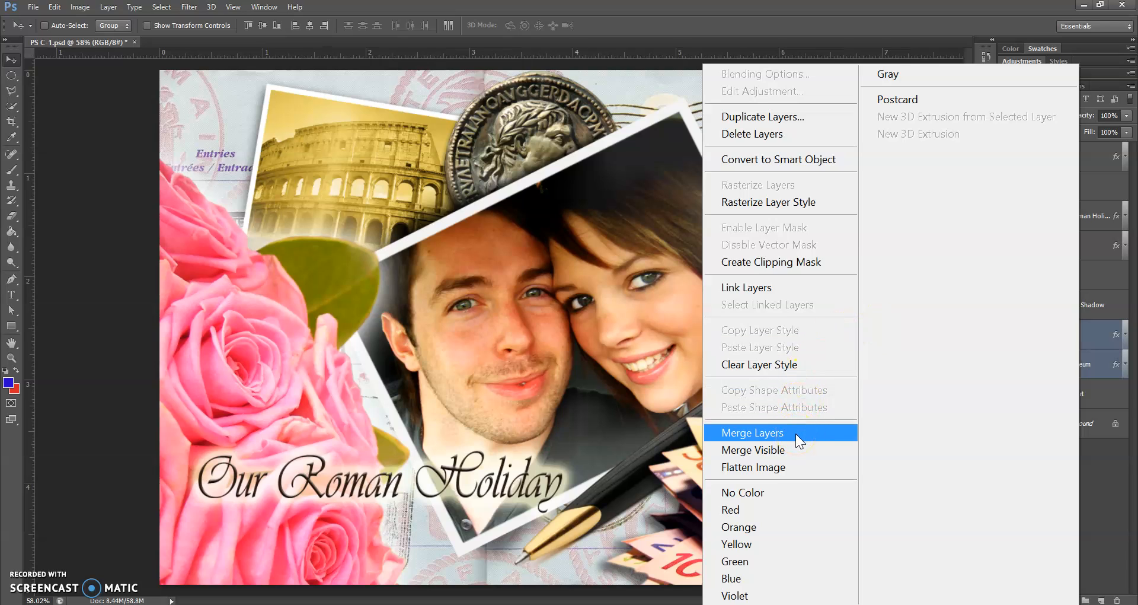
pyautogui.click(795, 451)
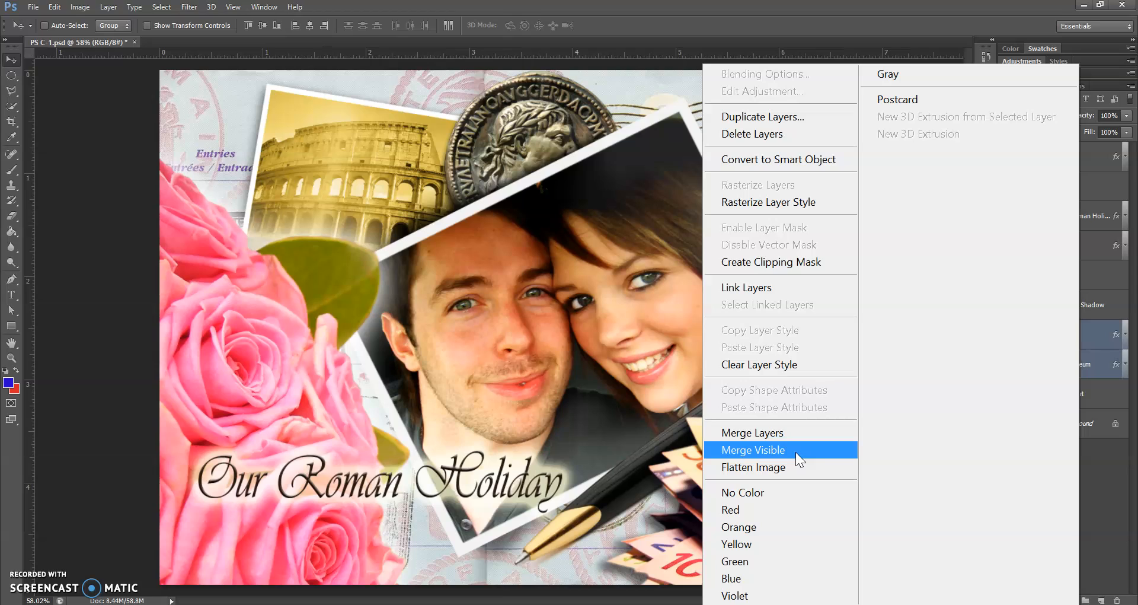
pyautogui.click(795, 439)
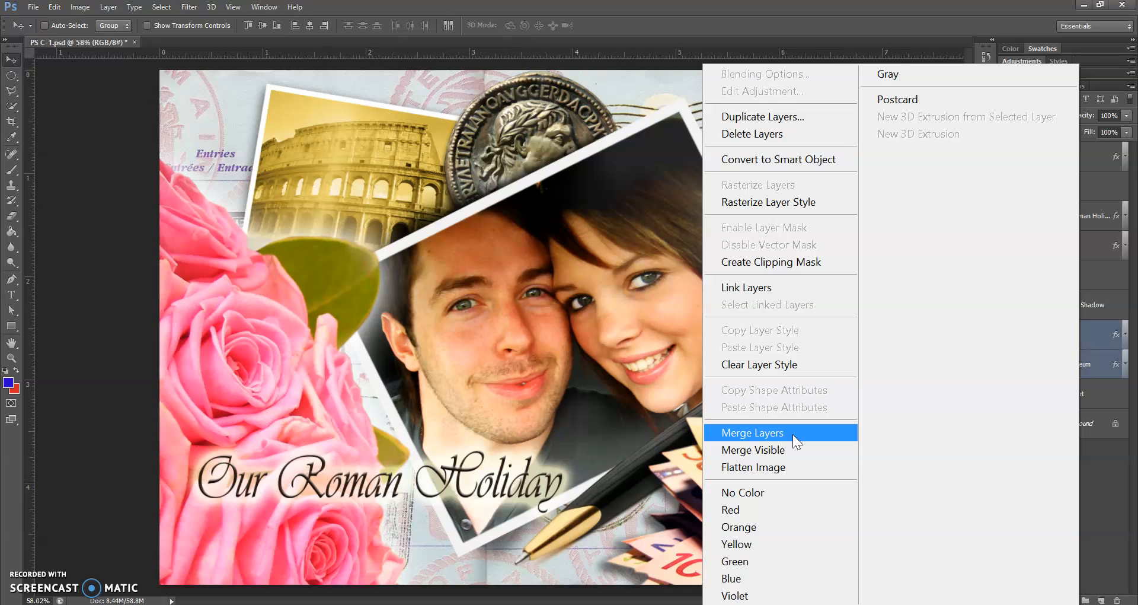
pyautogui.click(792, 434)
pyautogui.click(852, 378)
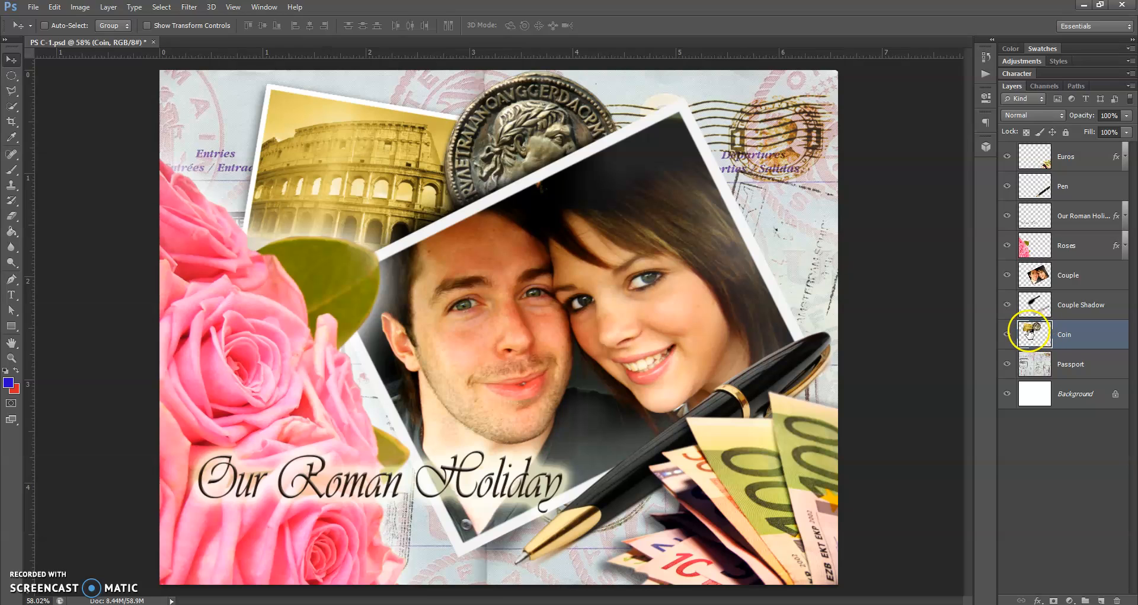
# - Rename the merged layer "Coin & Coloseeum" and shift its artwork slightly to the right on the canvas
pyautogui.doubleClick(1069, 335)
pyautogui.click(1079, 335)
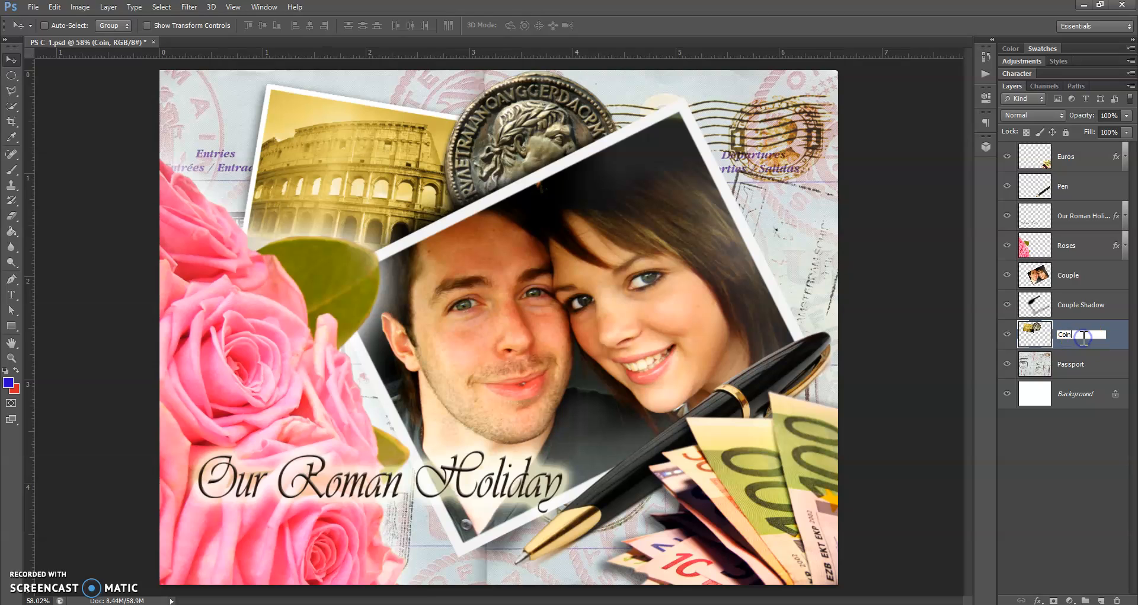
pyautogui.write('& Colosse')
pyautogui.press('BackSpace')
pyautogui.write('eum')
pyautogui.press('Return')
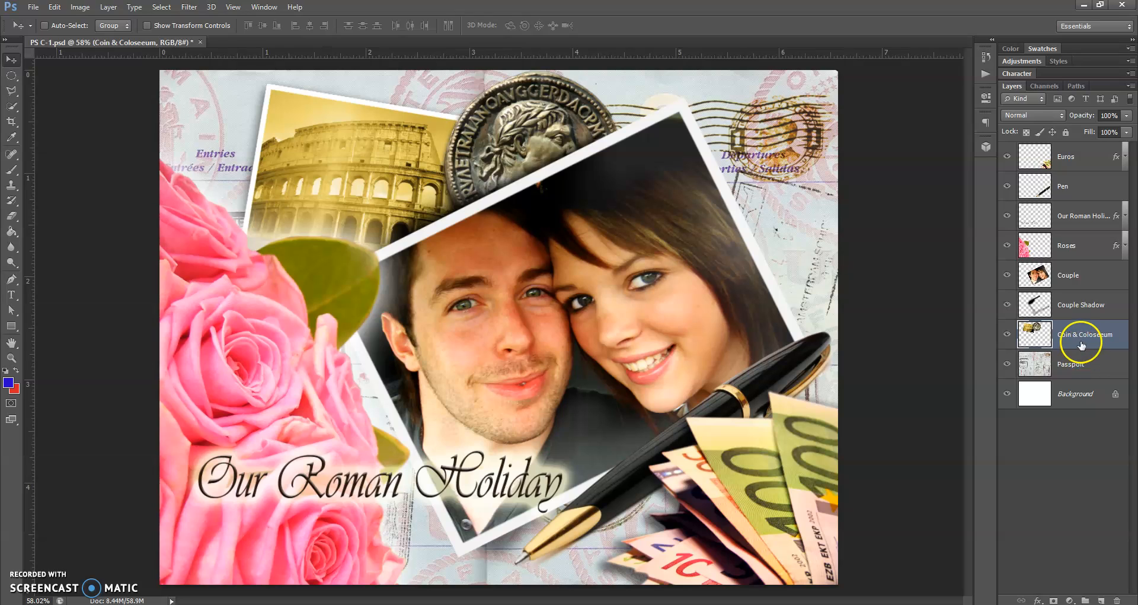
pyautogui.moveTo(336, 145)
pyautogui.mouseDown()
pyautogui.moveTo(357, 144)
pyautogui.moveTo(347, 142)
pyautogui.mouseUp()
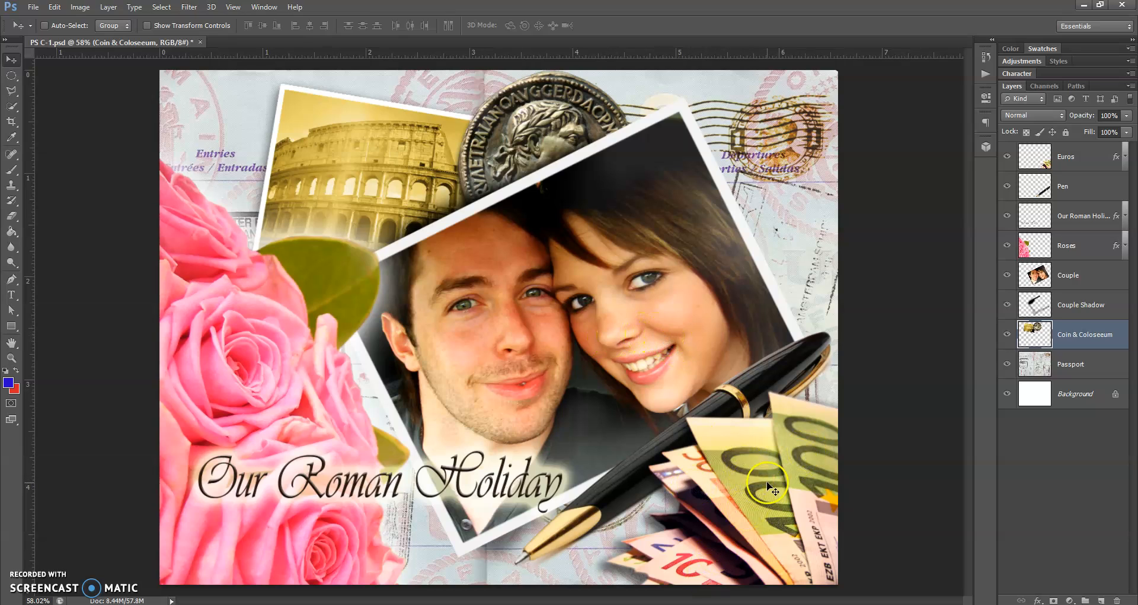
# - Reduce the Euros layer's opacity to 0% and raise it back to 50%
pyautogui.click(1089, 161)
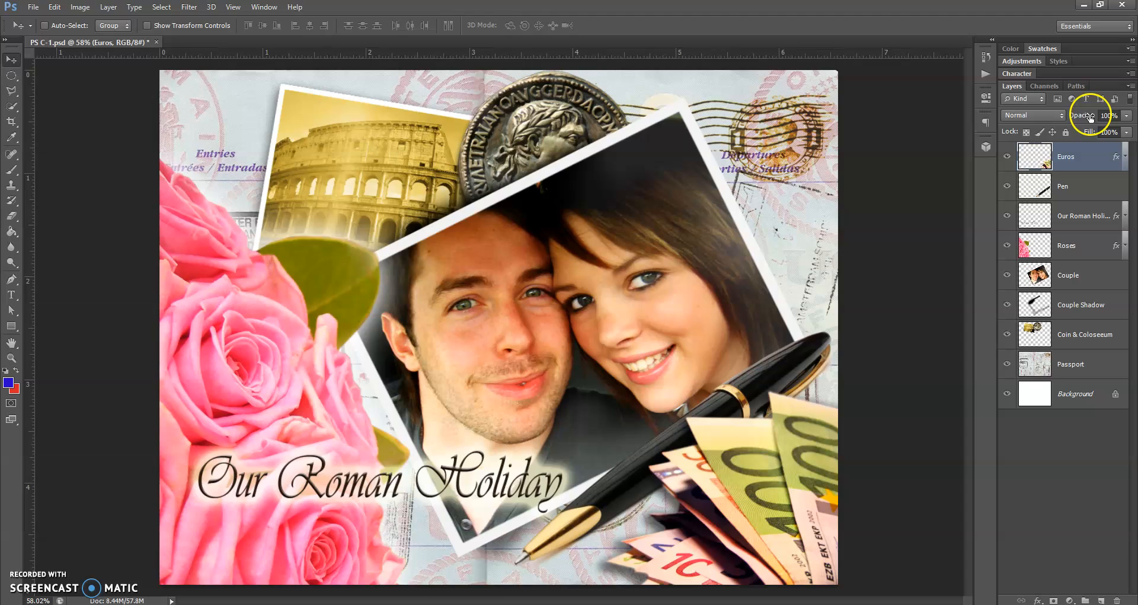
pyautogui.click(1126, 116)
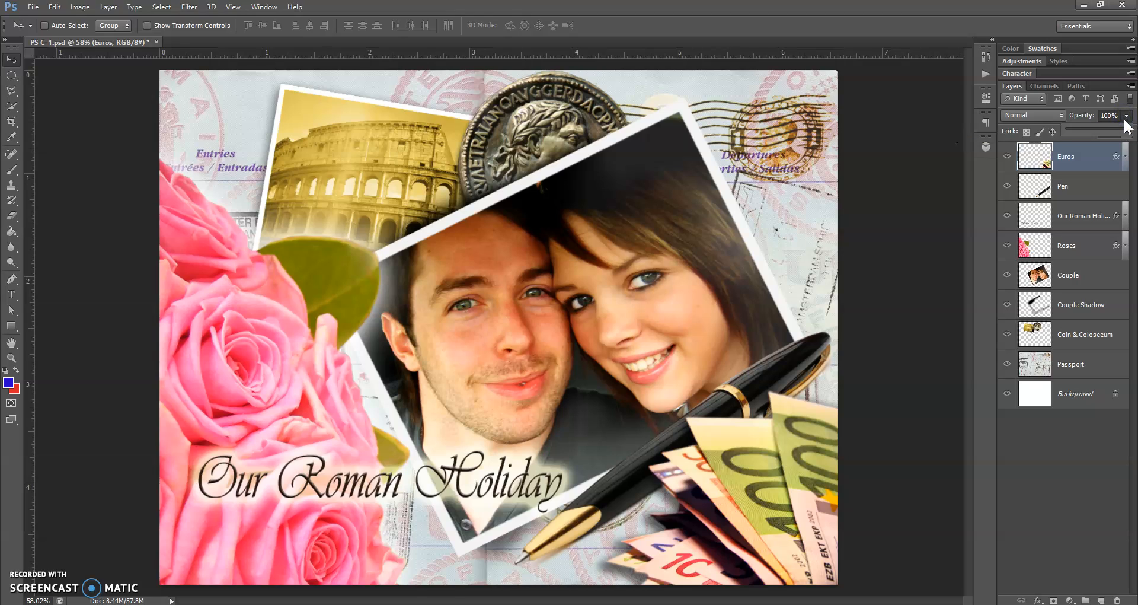
pyautogui.moveTo(1126, 131); pyautogui.dragTo(1108, 135)
pyautogui.moveTo(1089, 131); pyautogui.dragTo(1059, 134)
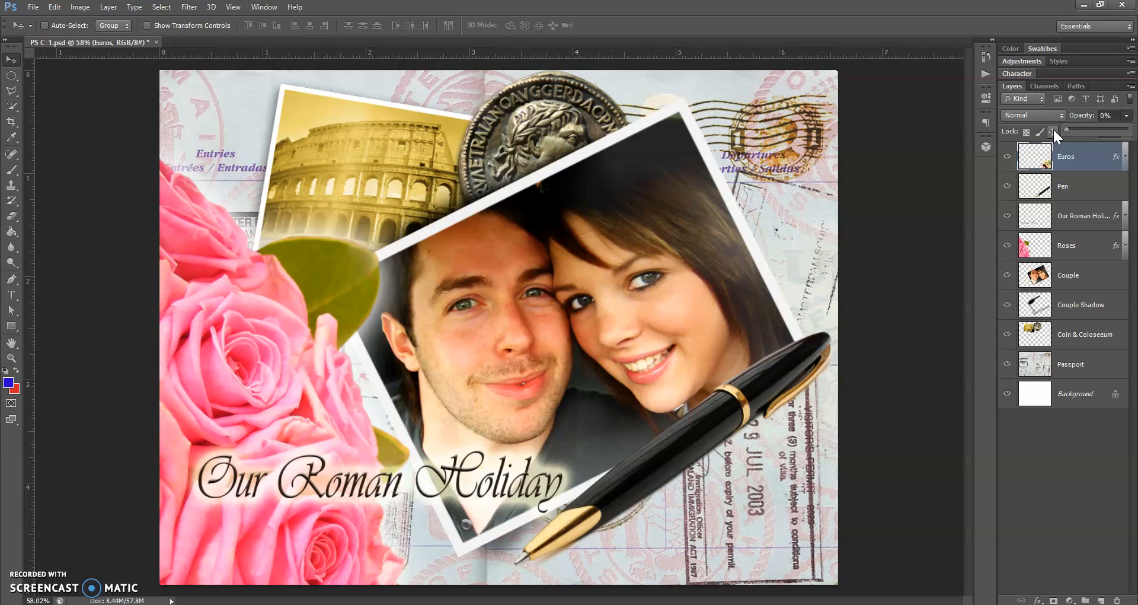
pyautogui.moveTo(1066, 129); pyautogui.dragTo(1084, 128)
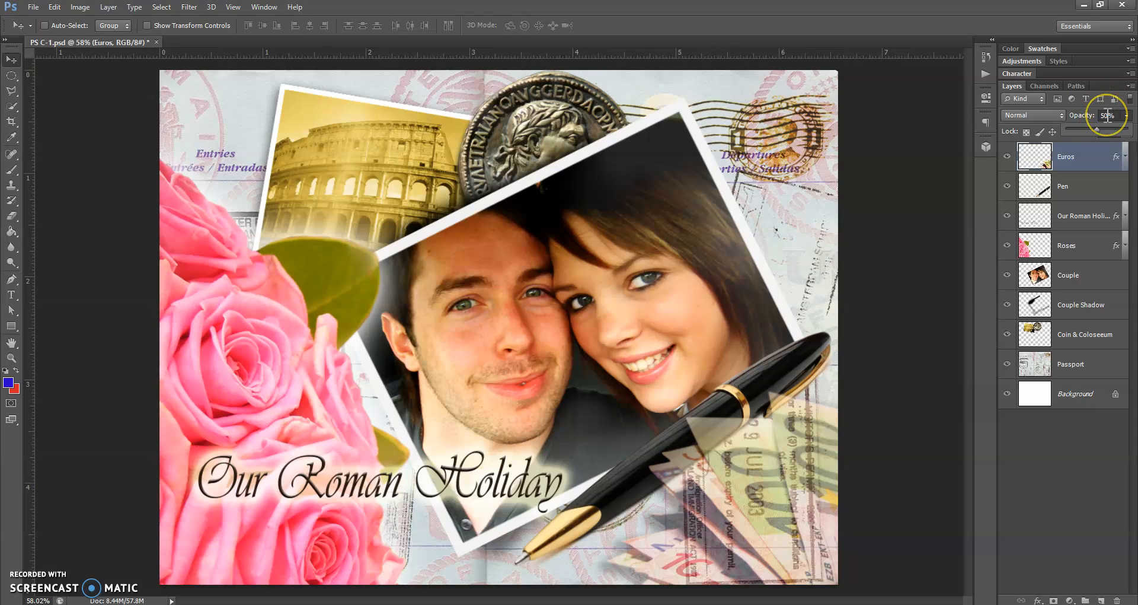
pyautogui.click(880, 462)
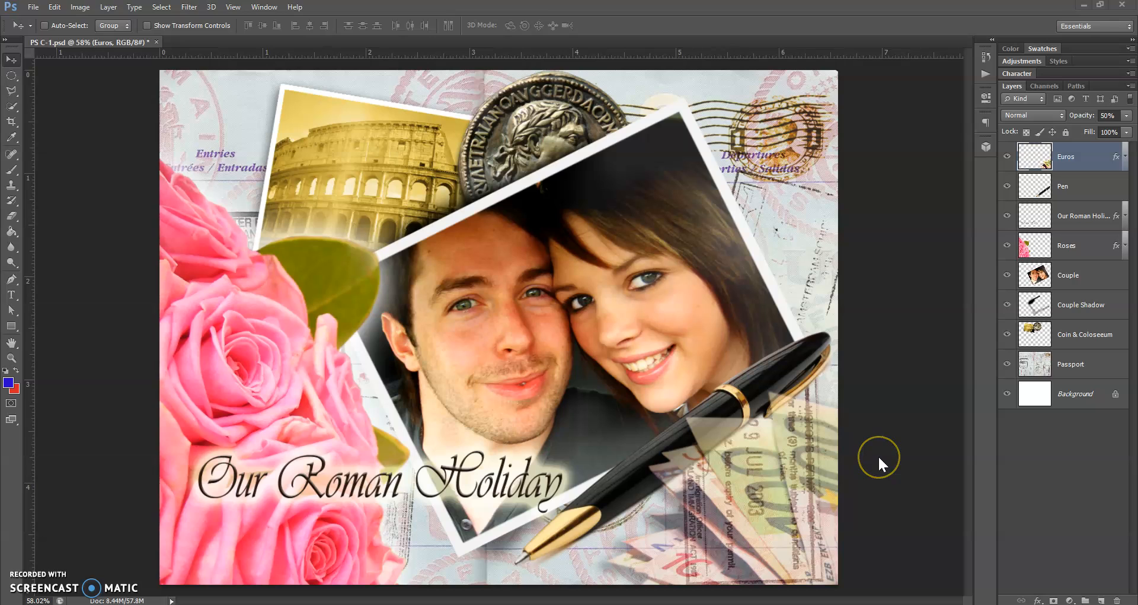
pyautogui.press('super')
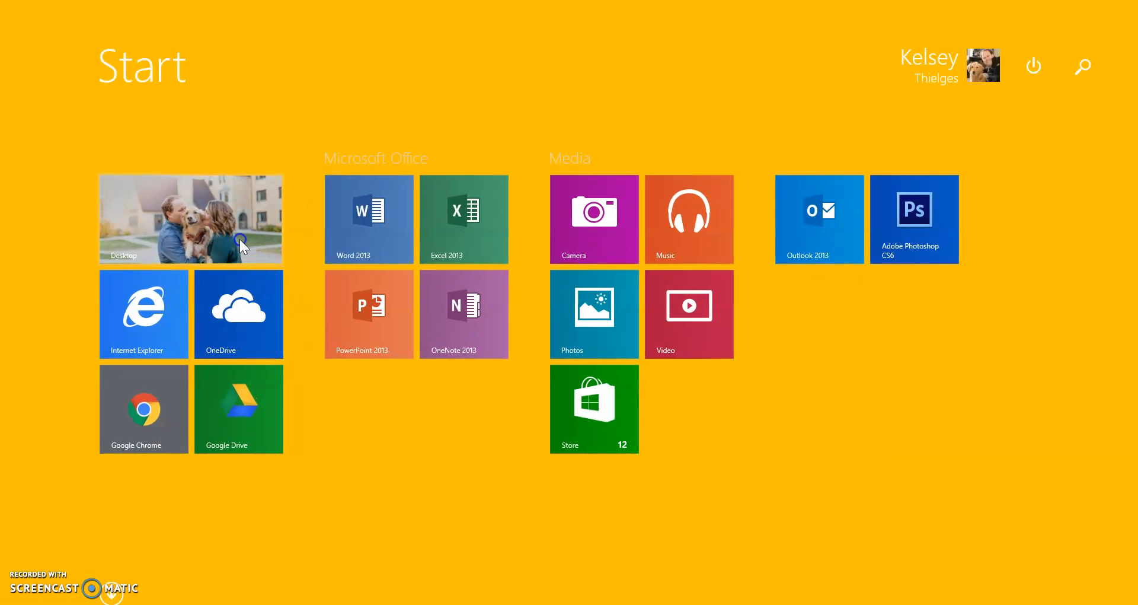
pyautogui.click(240, 239)
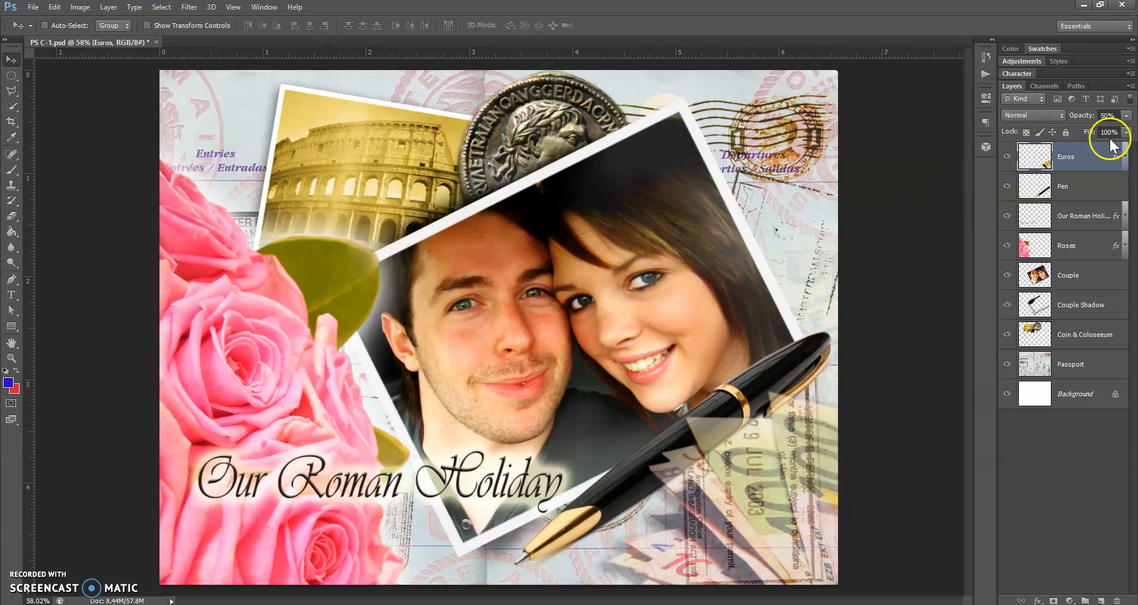
# - Raise the Euros layer's opacity to about 78%
pyautogui.click(1112, 118)
pyautogui.click(1125, 115)
pyautogui.moveTo(1105, 127); pyautogui.dragTo(1119, 128)
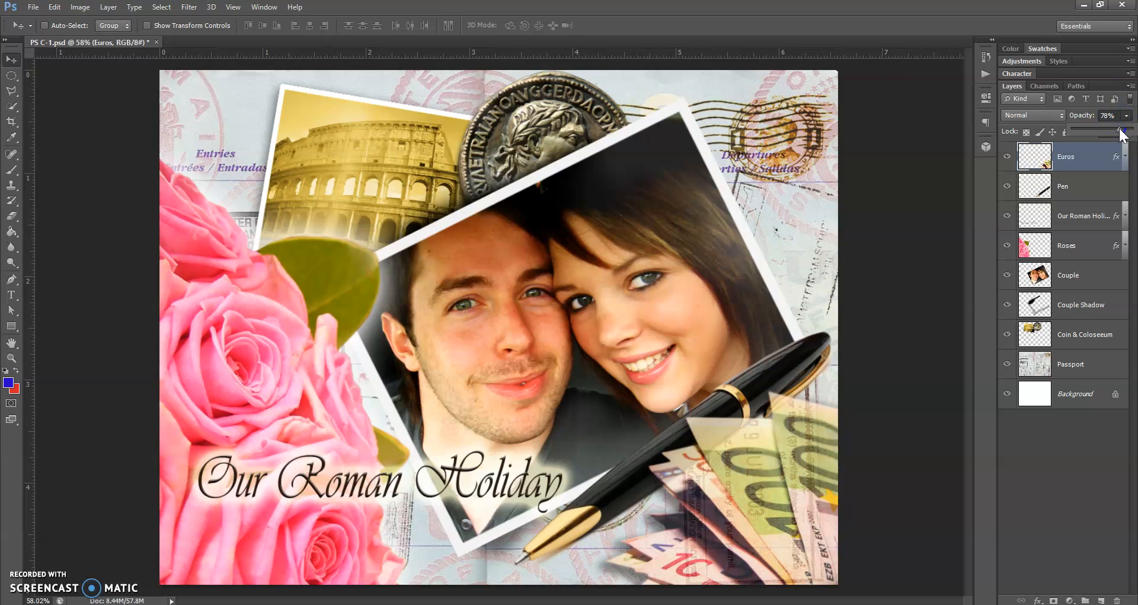
pyautogui.click(1120, 129)
# - Lower the opacity of the Coin & Coloseeum layer to 70%
pyautogui.click(1091, 346)
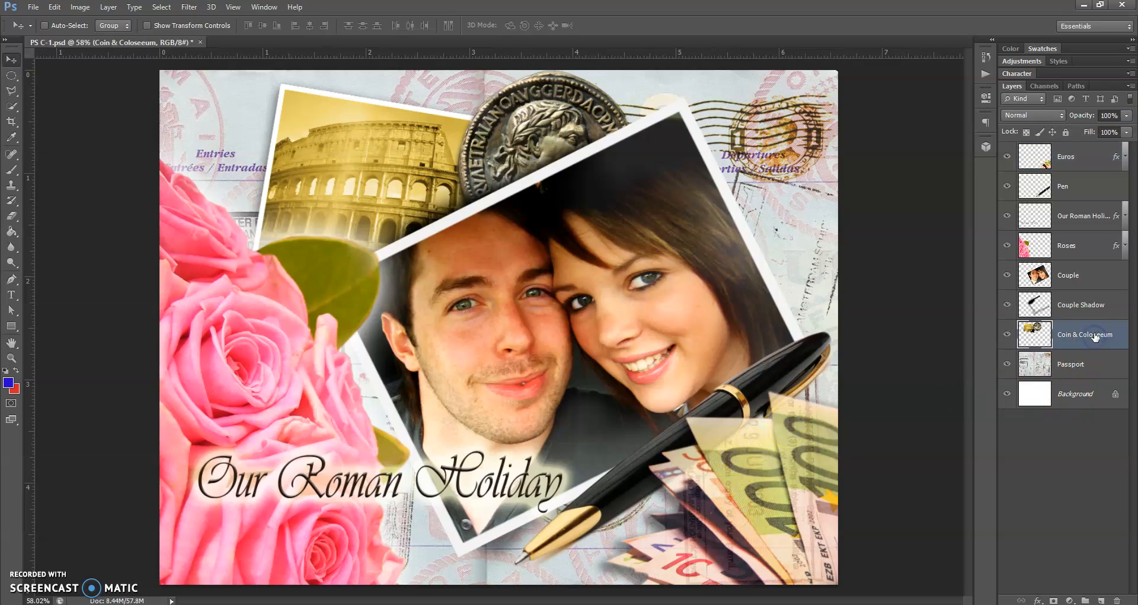
pyautogui.click(1126, 132)
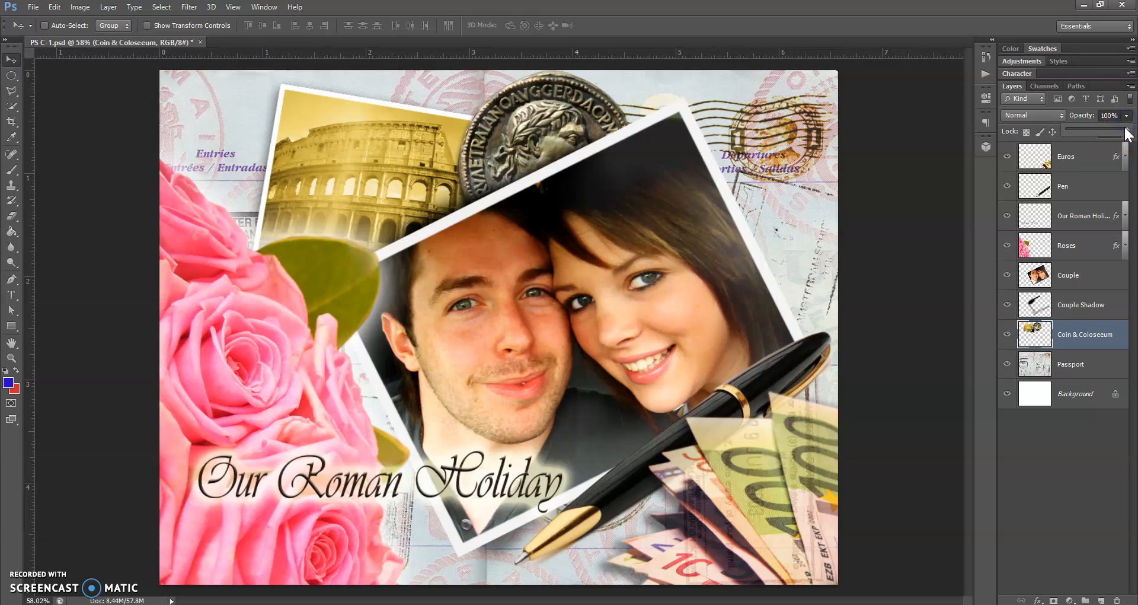
pyautogui.moveTo(1125, 131); pyautogui.dragTo(1118, 133)
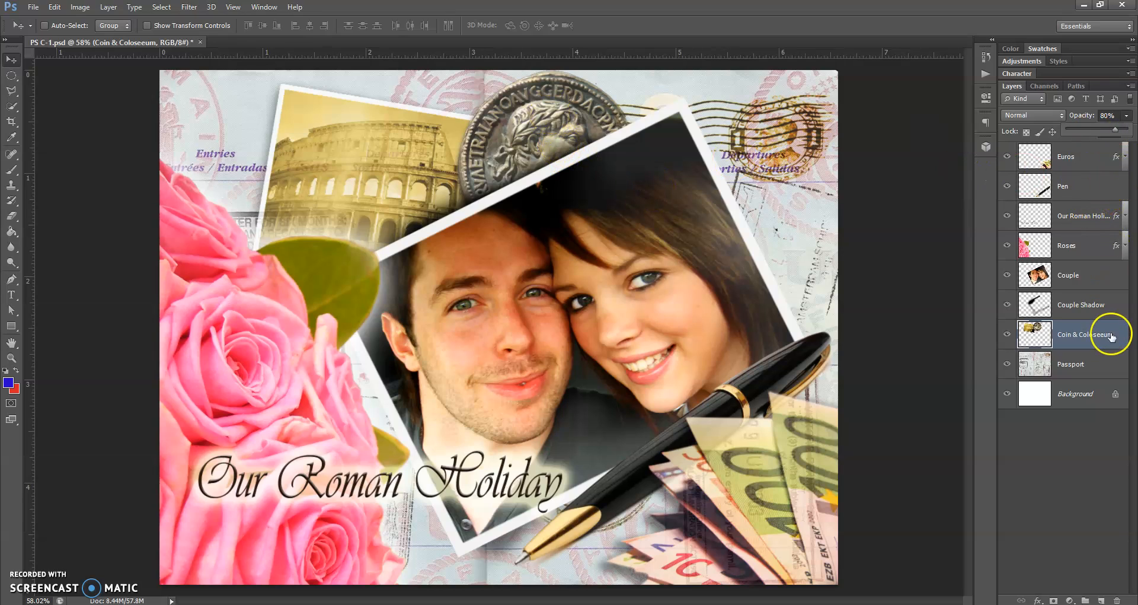
pyautogui.moveTo(1115, 128); pyautogui.dragTo(1109, 129)
pyautogui.click(509, 122)
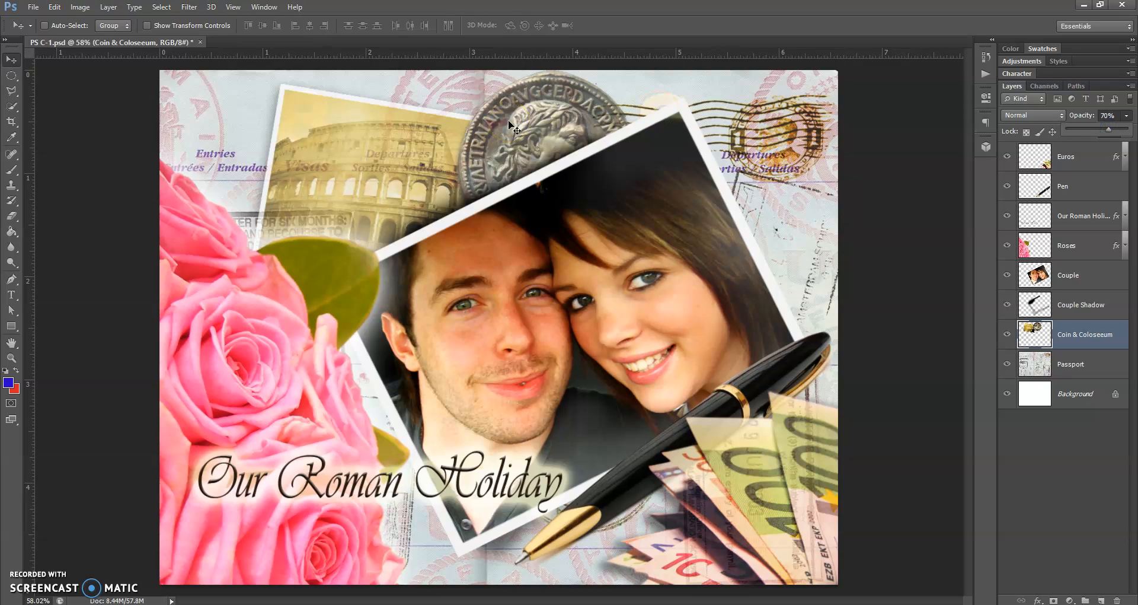
pyautogui.click(552, 138)
# - Close the PS C-1.psd document without saving its changes
pyautogui.click(200, 41)
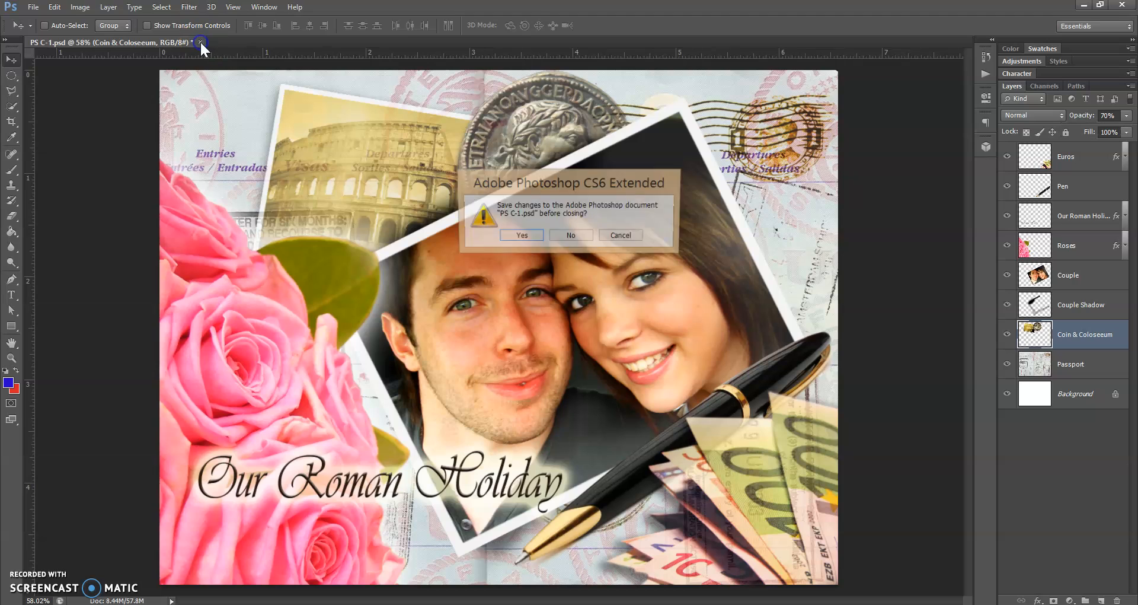
pyautogui.click(570, 235)
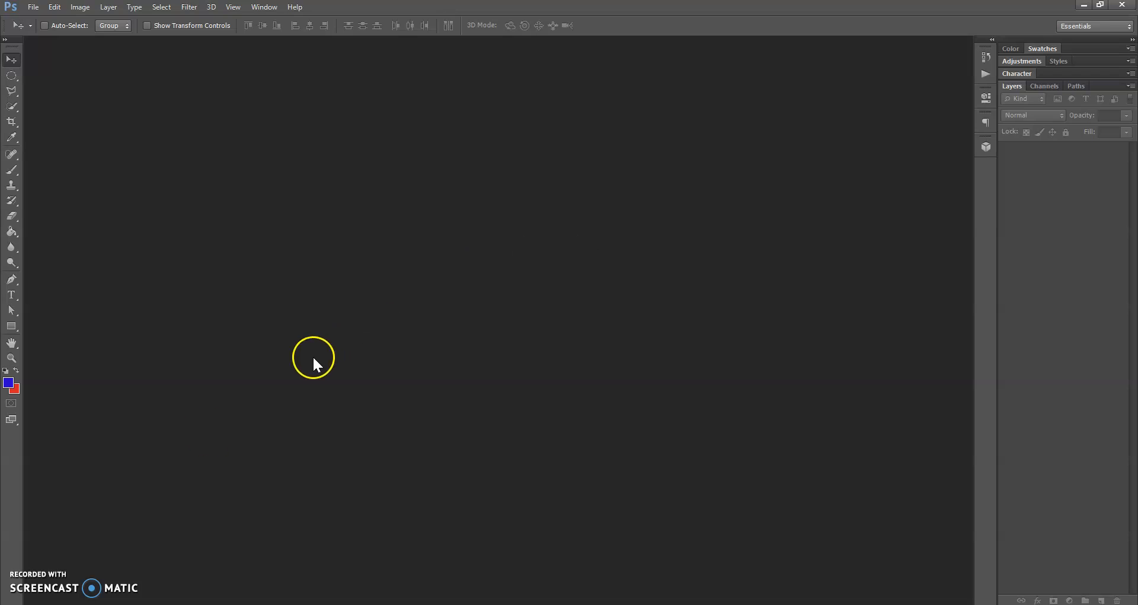